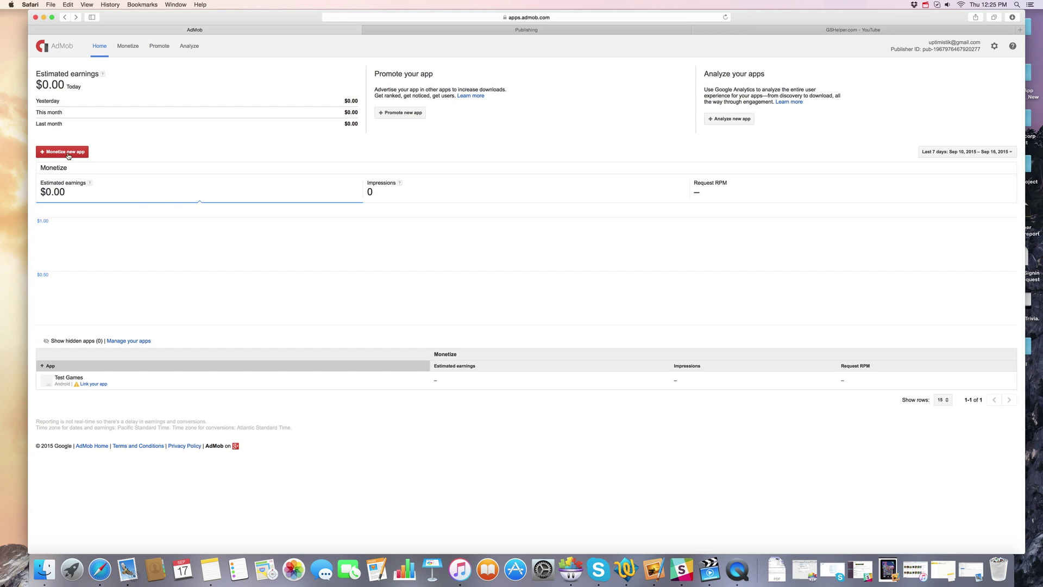
# Step: Start monetizing a new app from the AdMob Home dashboard
pyautogui.click(70, 153)
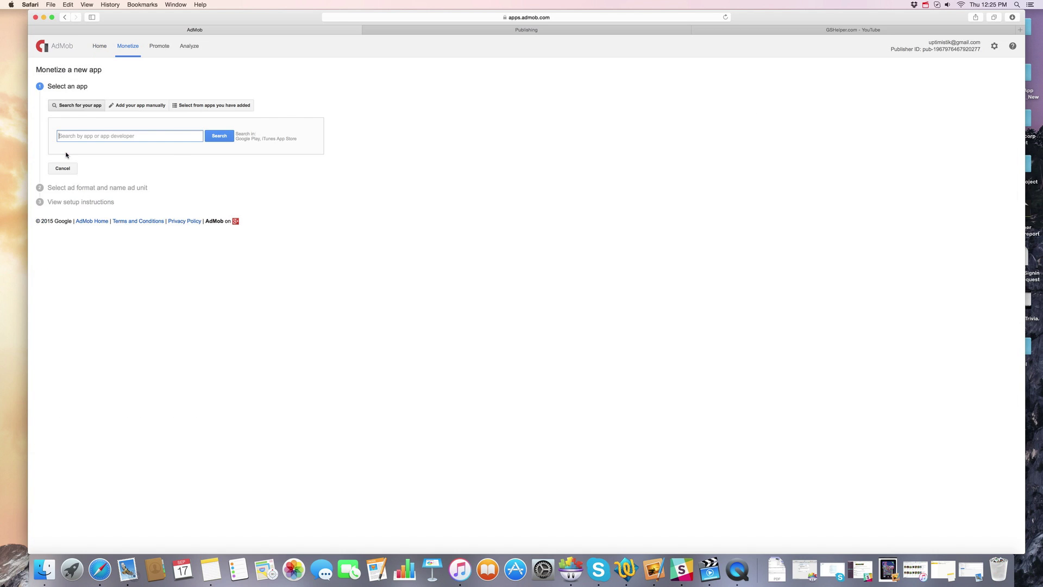
# Step: Manually add an iOS app named 'Admob Test Game' to AdMob
pyautogui.click(134, 107)
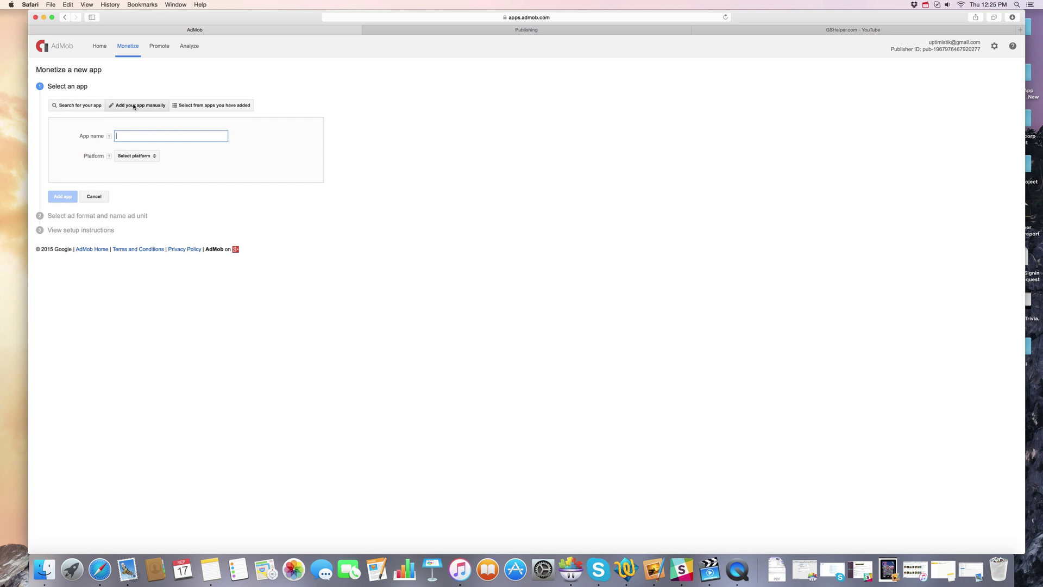
pyautogui.click(66, 107)
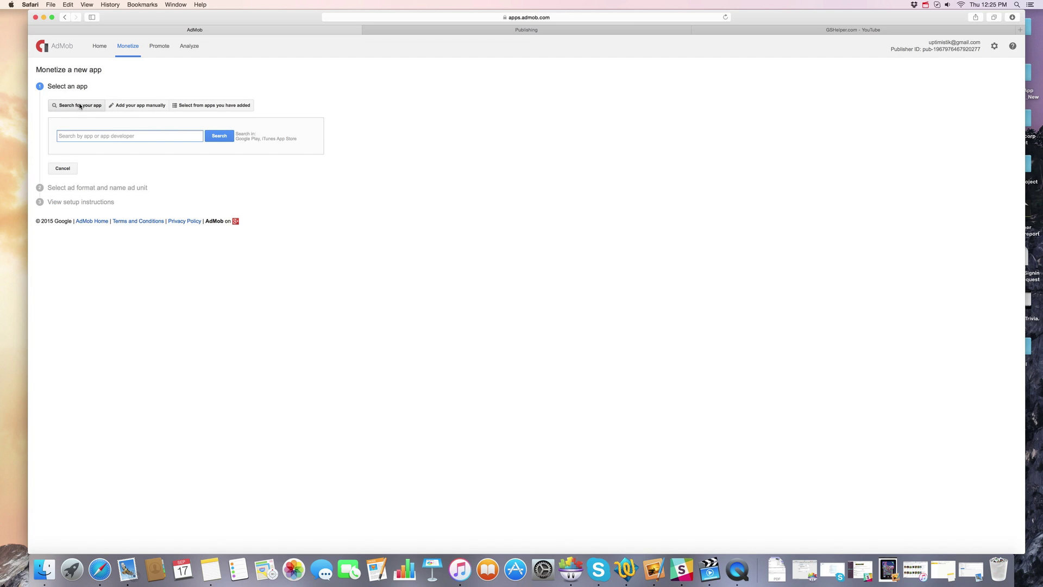
pyautogui.click(135, 109)
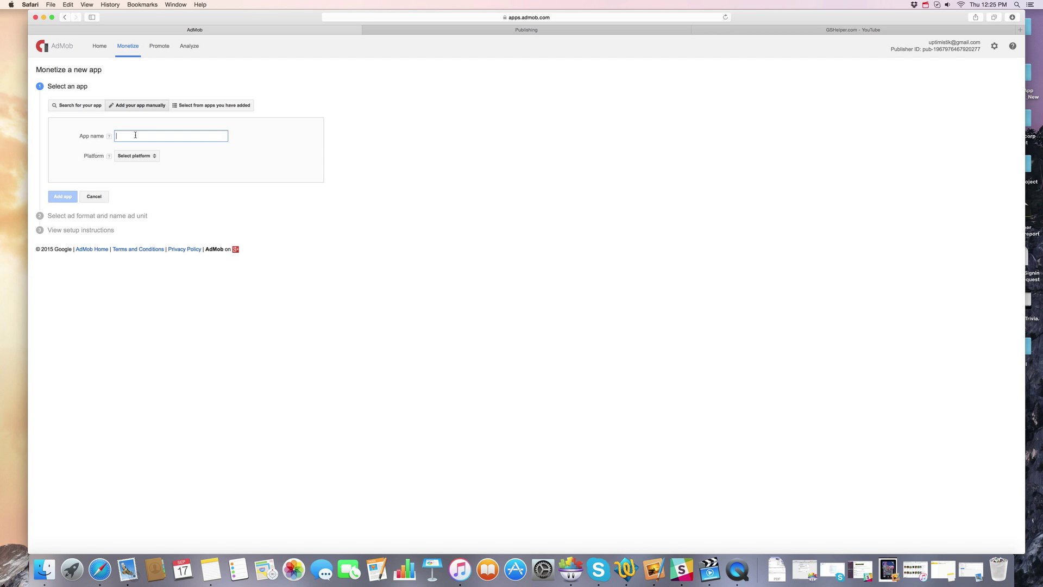
pyautogui.write('Admob Test G')
pyautogui.write('ame')
pyautogui.click(137, 156)
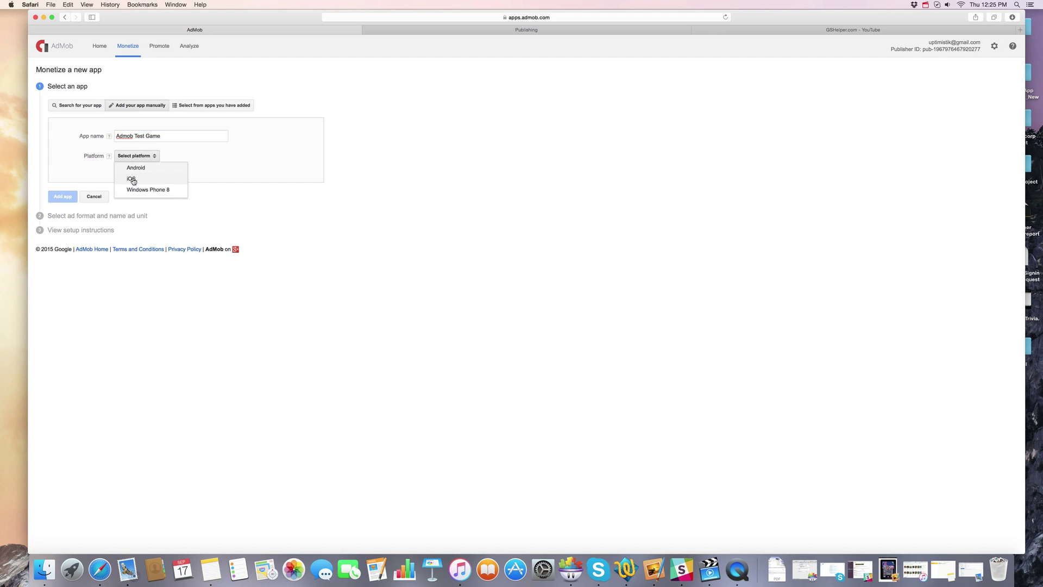
pyautogui.click(133, 178)
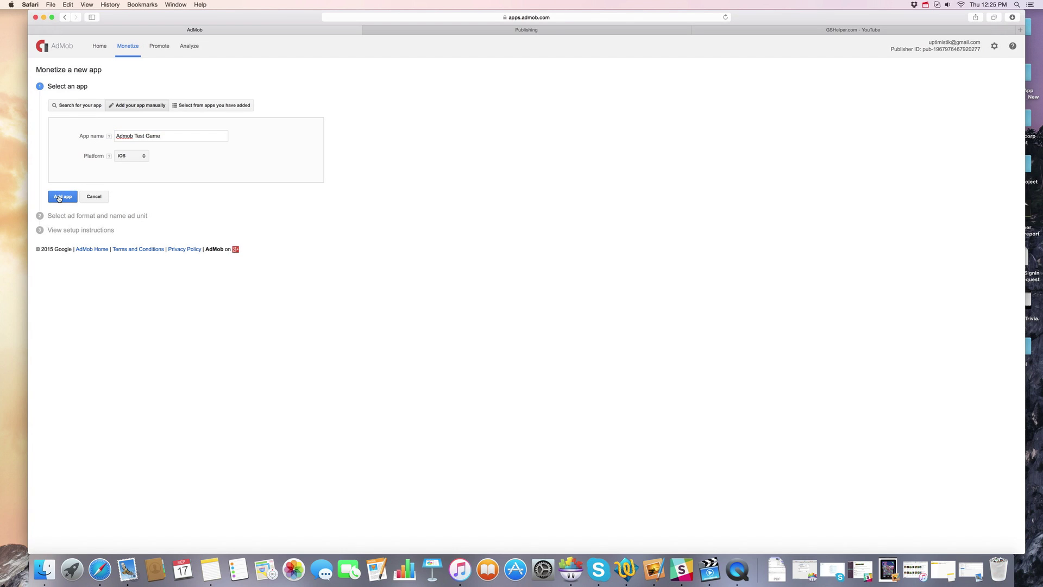
pyautogui.click(62, 197)
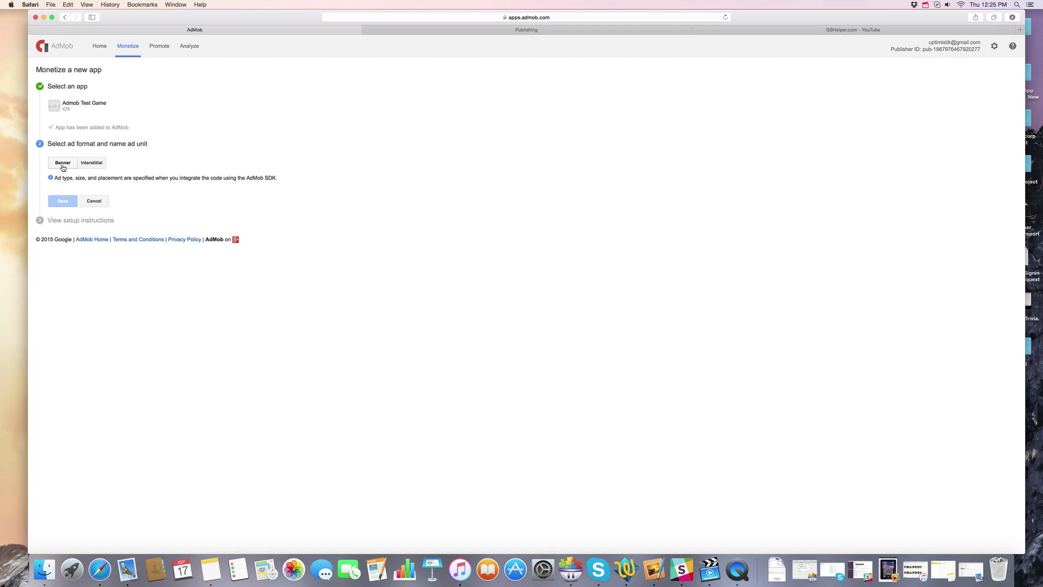
# Step: Create and save a Banner ad unit named 'iOS Banner'
pyautogui.click(62, 163)
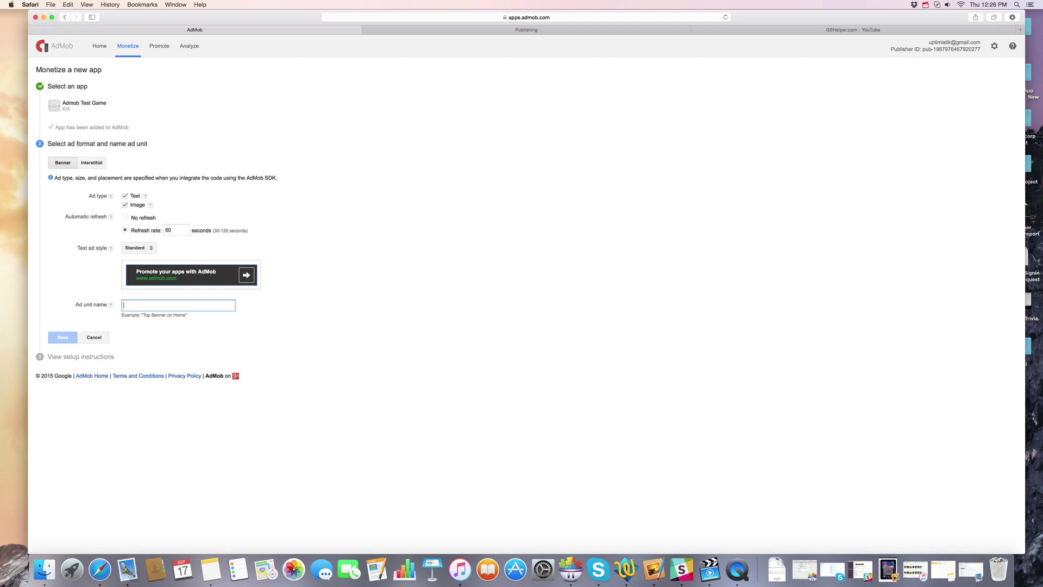
pyautogui.write('iOS Banner')
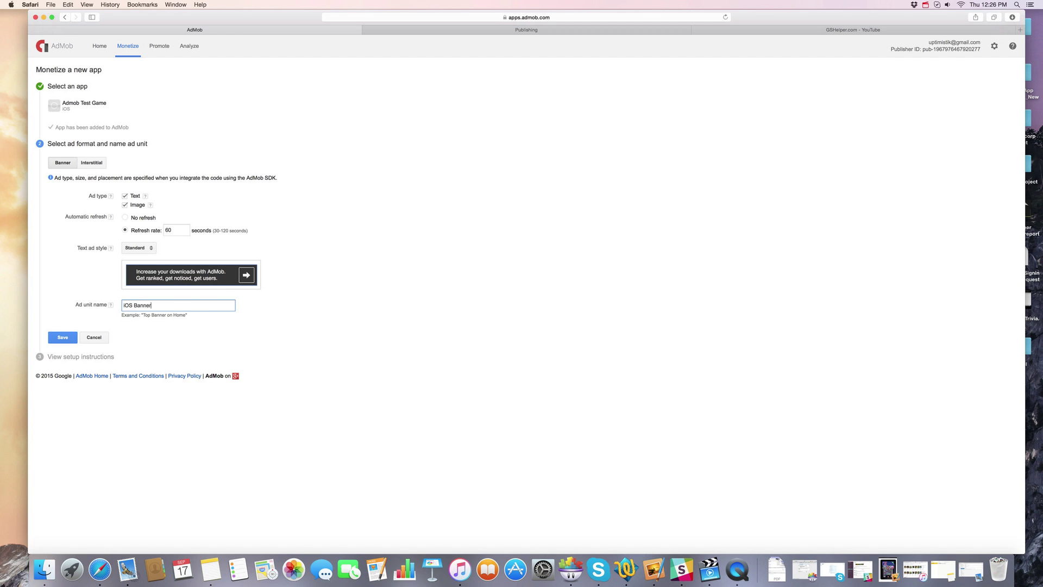
pyautogui.click(62, 338)
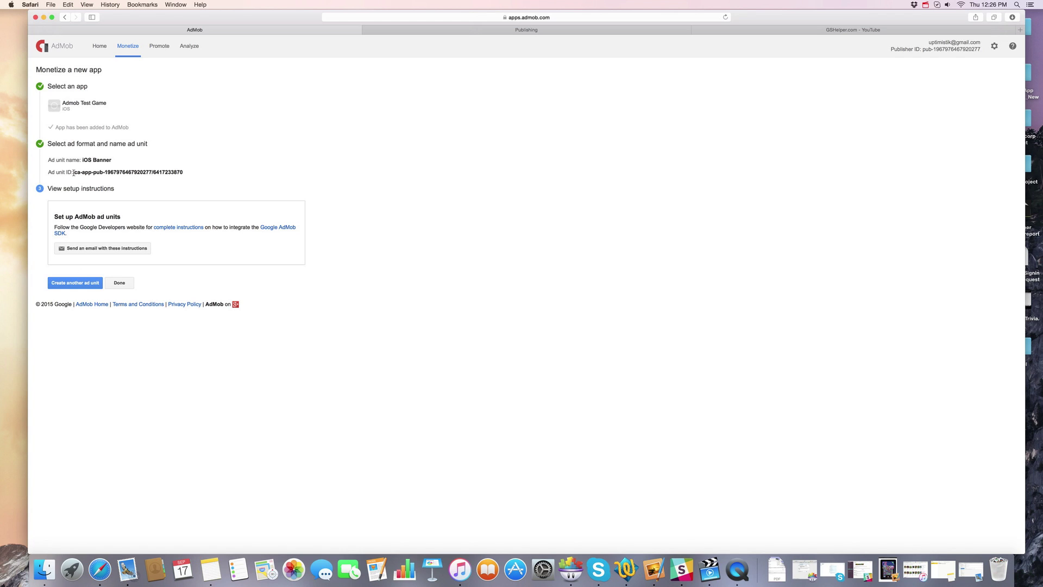
# Step: Copy the iOS Banner ad unit ID and return to GameSalad Publishing
pyautogui.moveTo(75, 173); pyautogui.dragTo(184, 173)
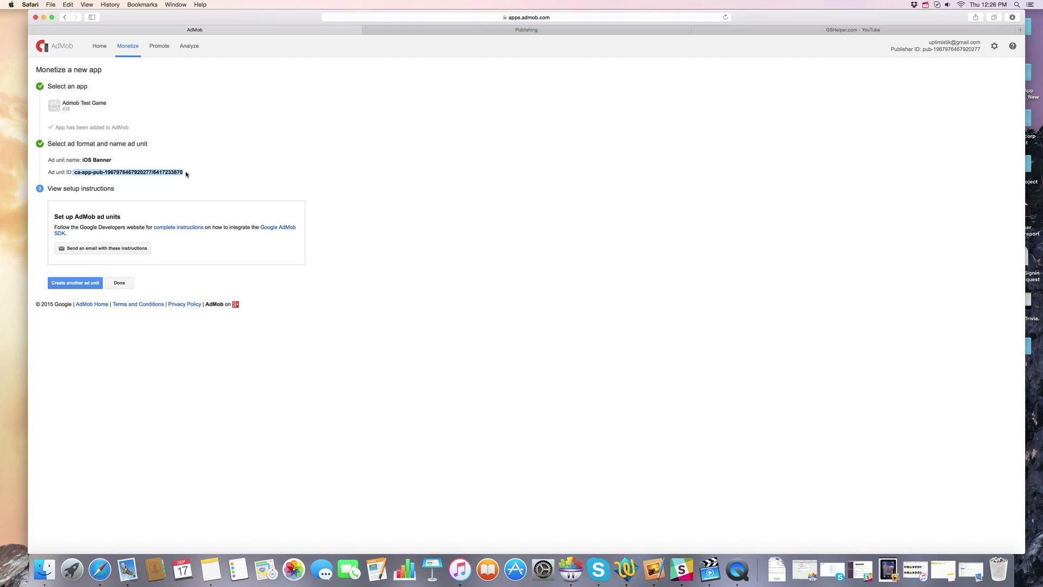
pyautogui.press('super+c')
pyautogui.click(485, 31)
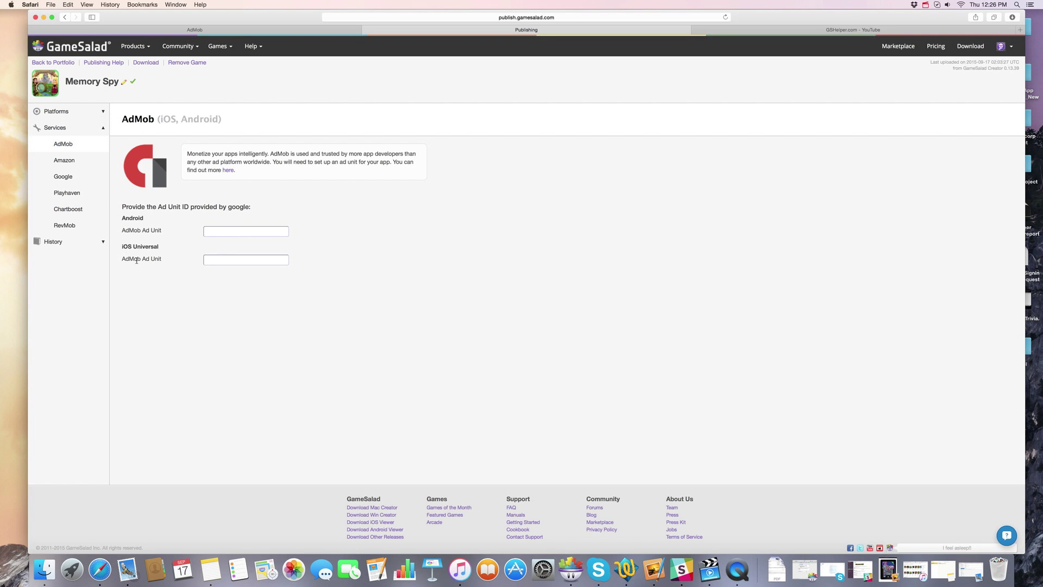
# Step: Save the copied ID as Memory Spy's iOS Universal AdMob Ad Unit
pyautogui.click(215, 257)
pyautogui.press('super+v')
pyautogui.click(357, 285)
pyautogui.click(82, 114)
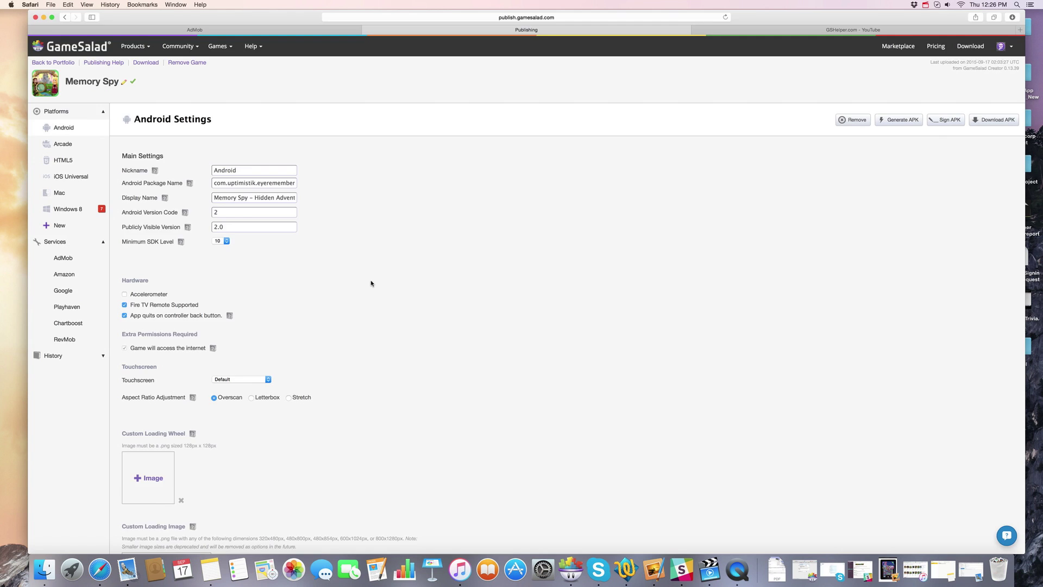
pyautogui.scroll(-10, 370, 282)
pyautogui.scroll(-3, 397, 288)
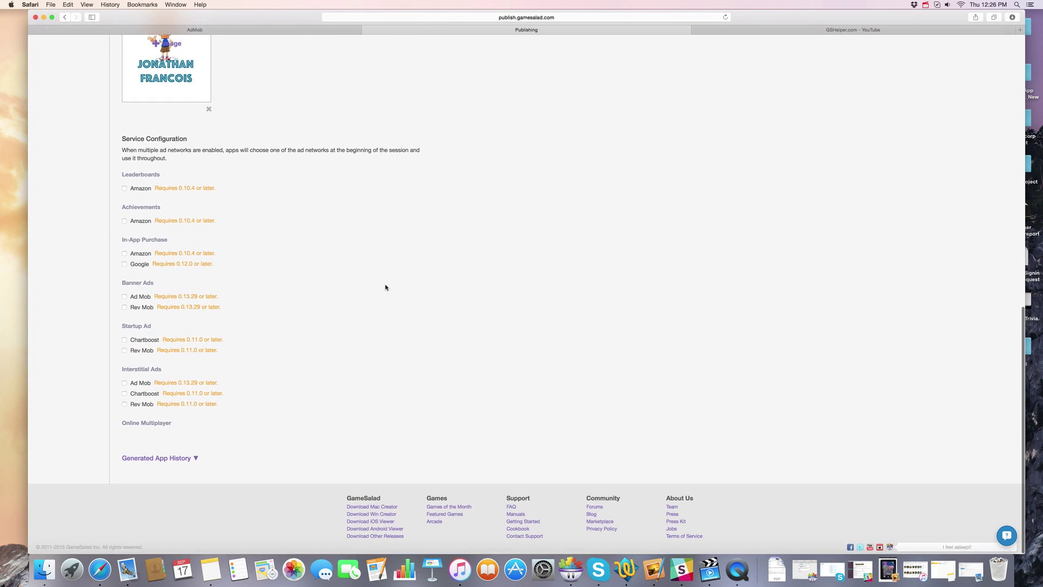
# Step: Enable Ad Mob under Banner Ads in Memory Spy's Android Service Configuration
pyautogui.click(124, 298)
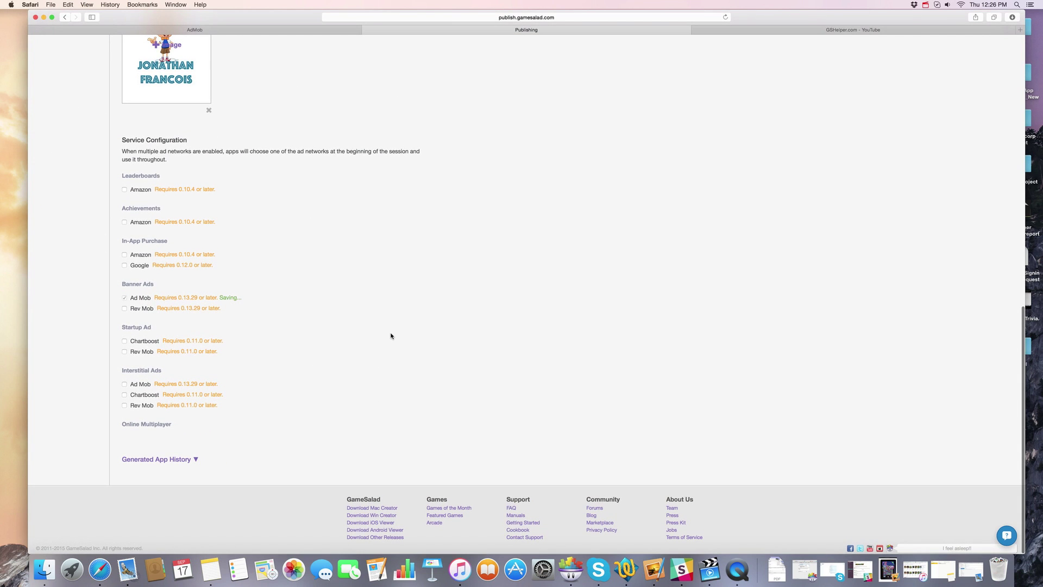
pyautogui.scroll(1, 390, 332)
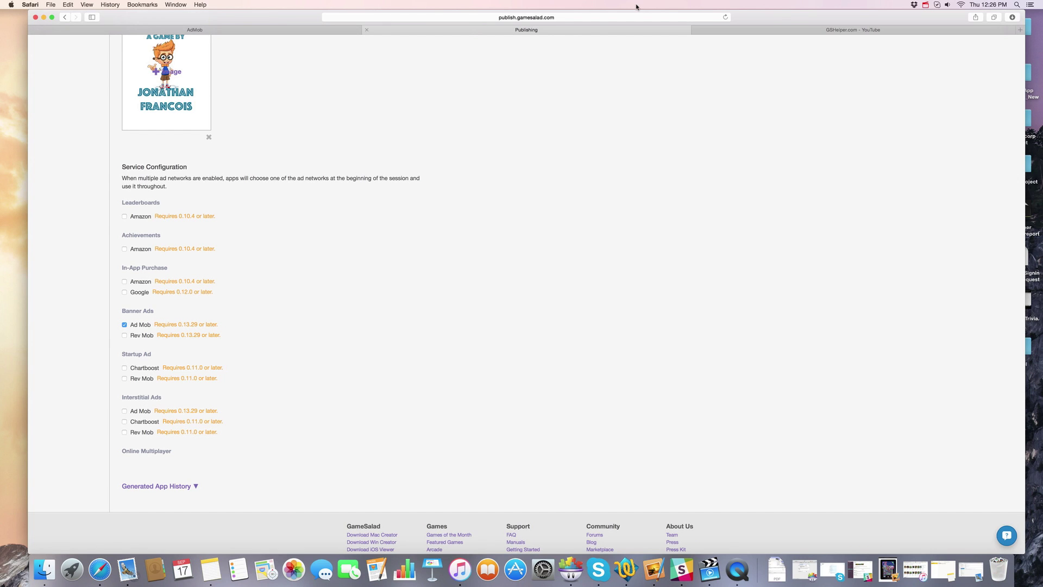
pyautogui.click(927, 5)
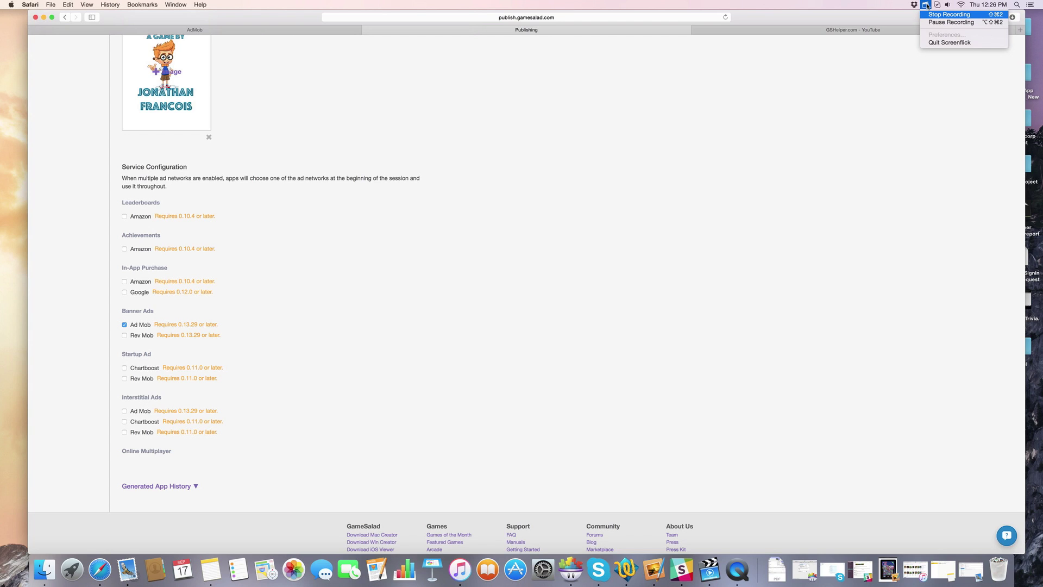